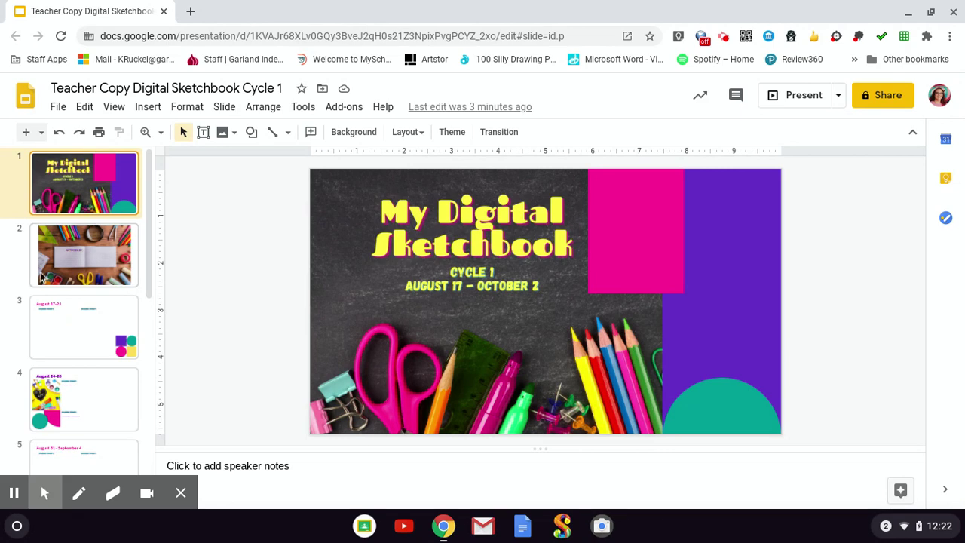
# - Enter the artist's full name in slide 2's empty title under ARTWORK BY
pyautogui.click(91, 267)
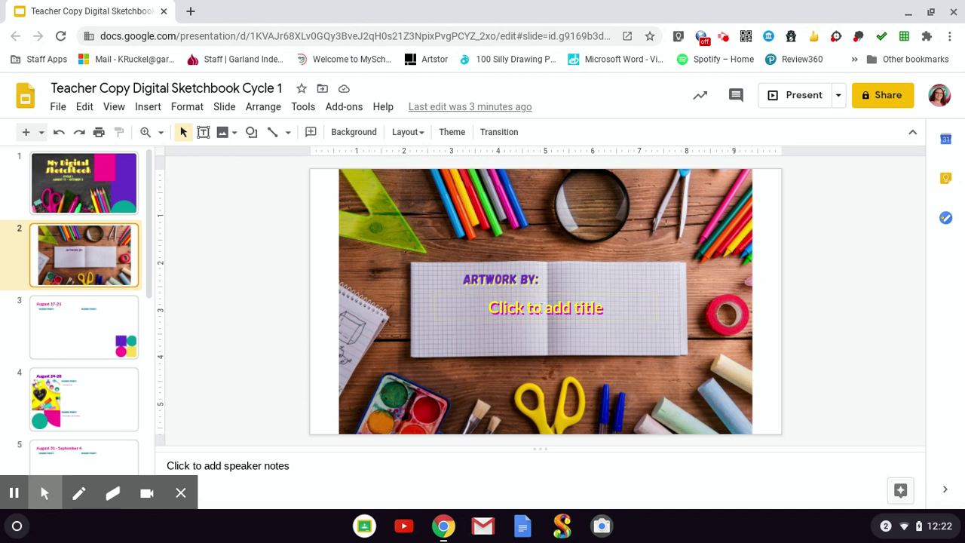
pyautogui.click(560, 303)
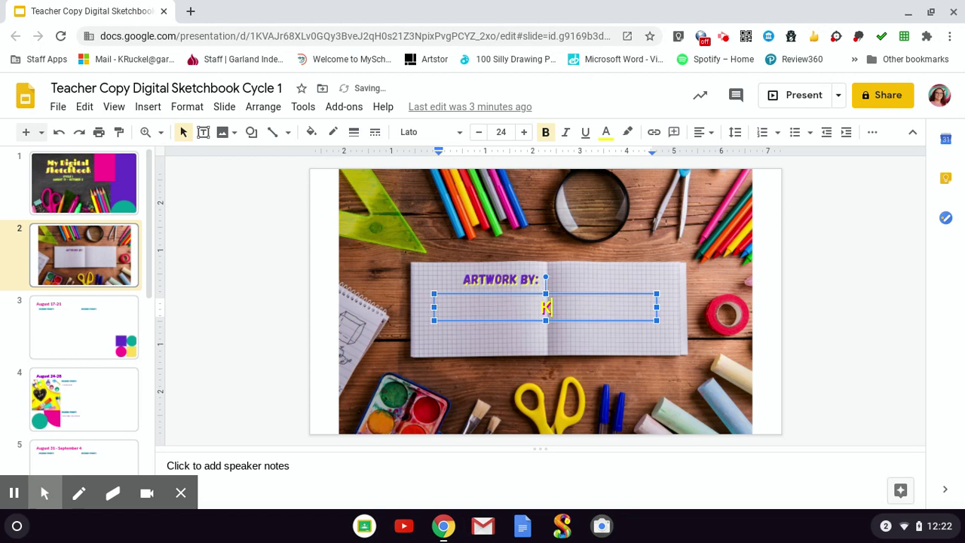
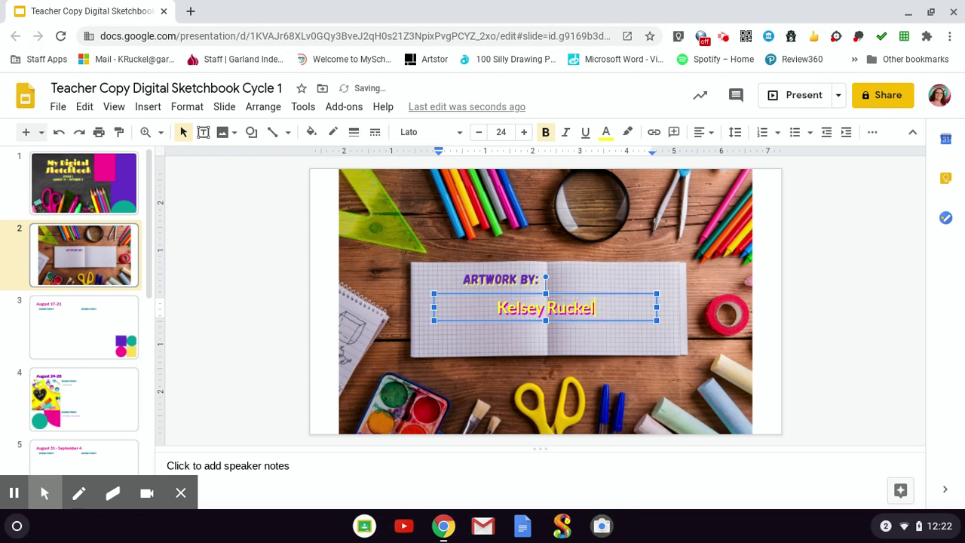
# - On the August 17-21 slide, enter 'A Bird Monster' and 'Something Melting' as the two drawing prompts
pyautogui.click(109, 333)
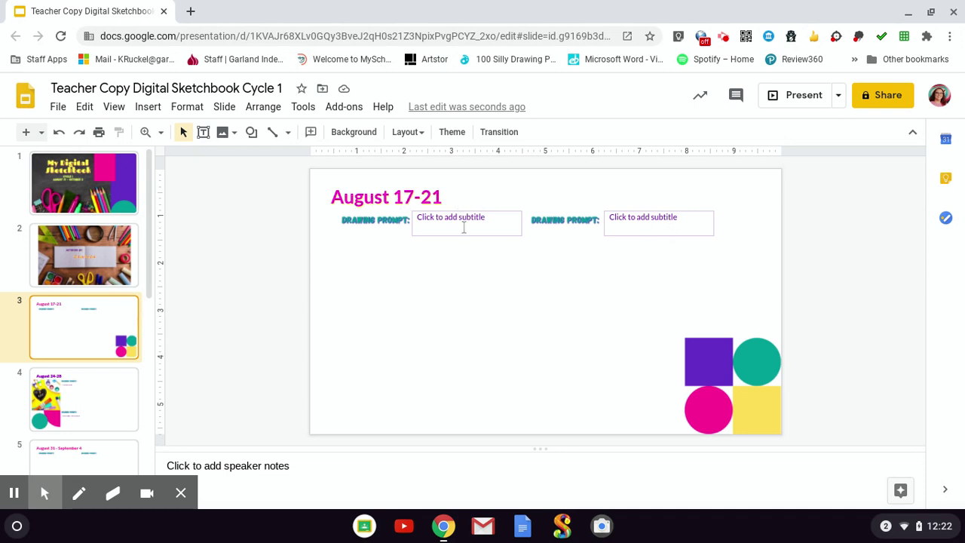
pyautogui.click(464, 228)
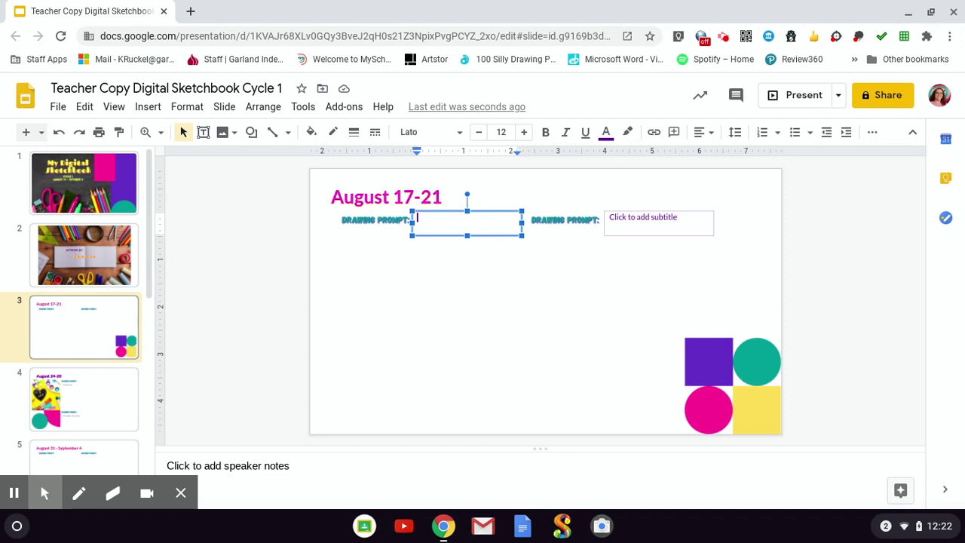
pyautogui.write('A Bird Monster')
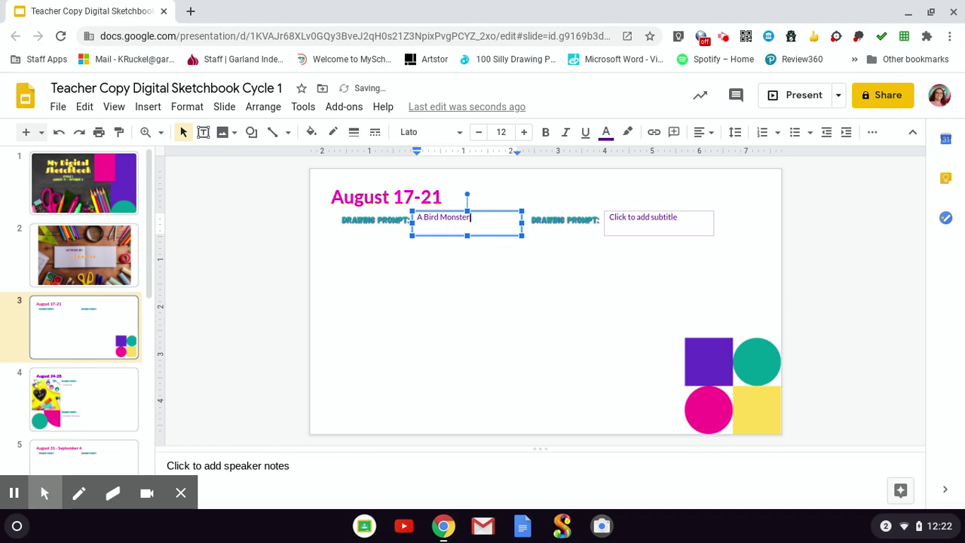
pyautogui.click(665, 218)
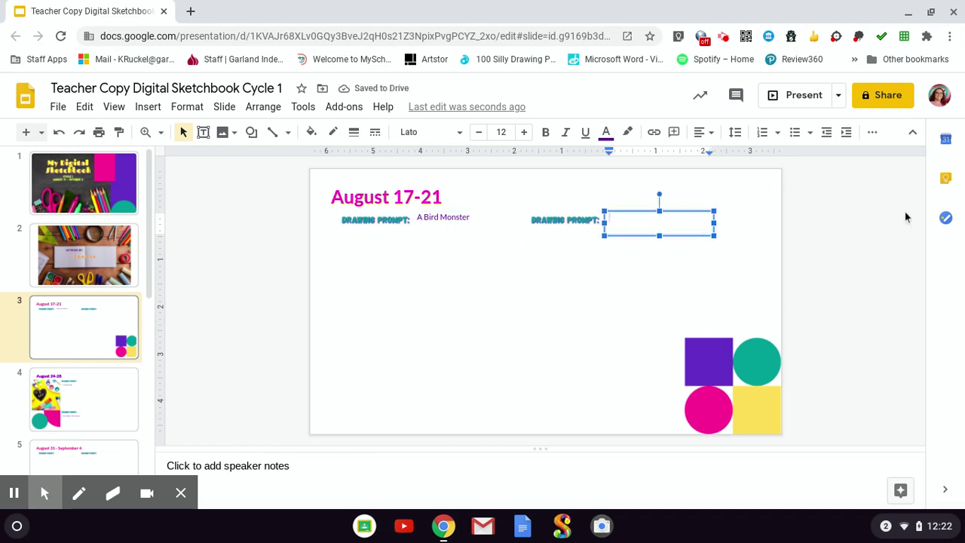
pyautogui.write('Something')
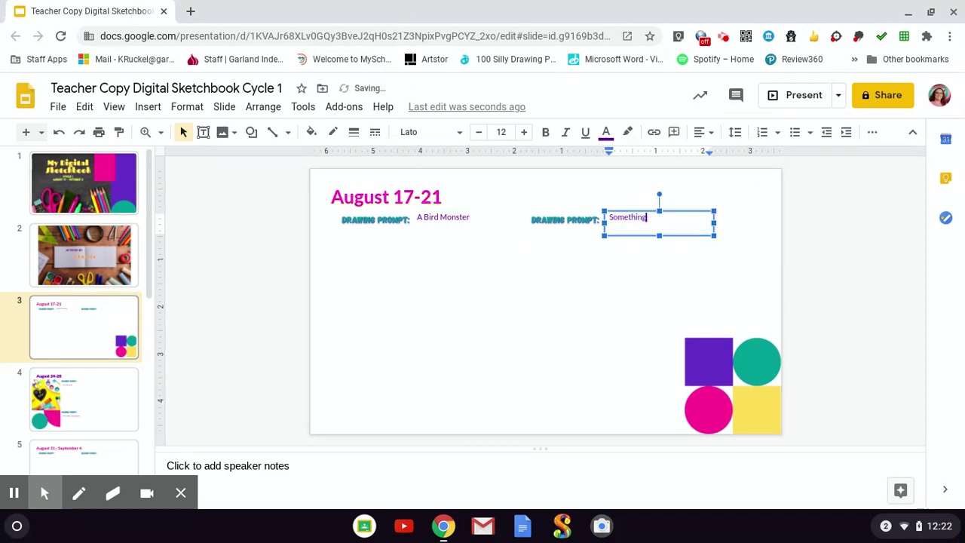
pyautogui.write(' Melting')
pyautogui.click(535, 258)
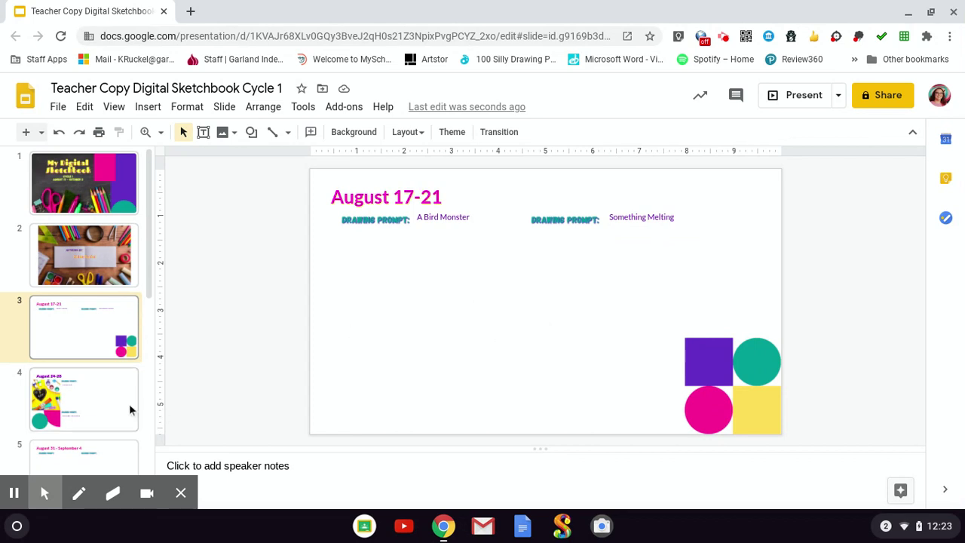
# - Upload the IMG_20200830 warm-up drawings photo from the Images folder onto slide 4
pyautogui.click(96, 409)
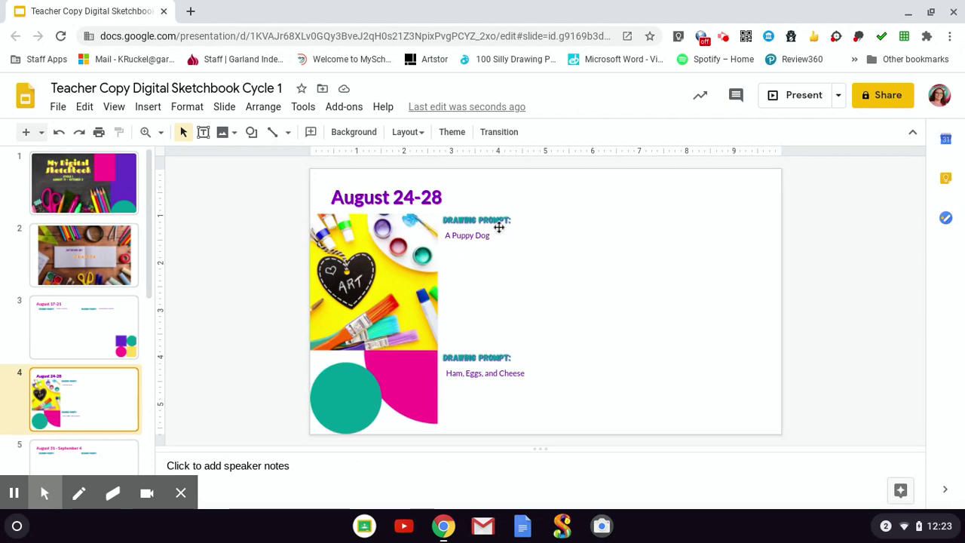
pyautogui.click(227, 137)
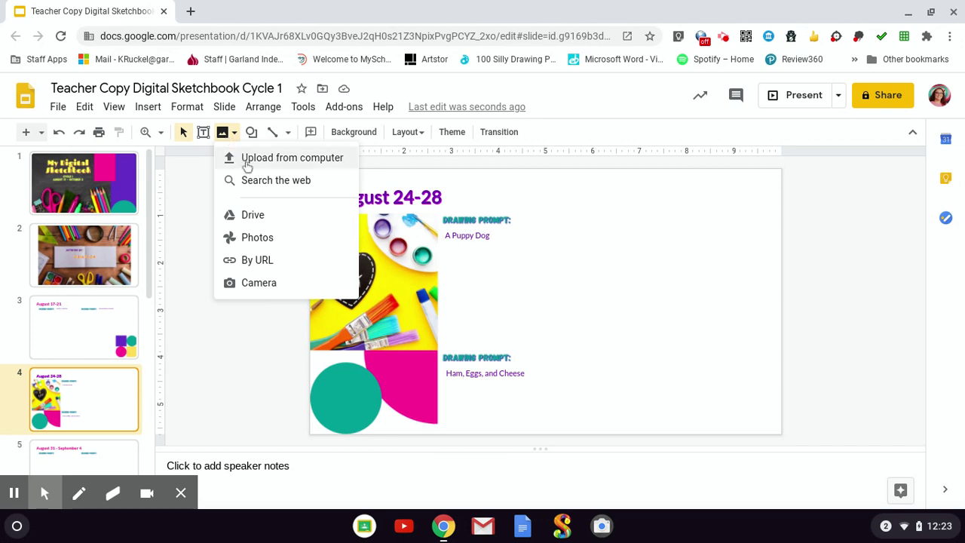
pyautogui.click(245, 159)
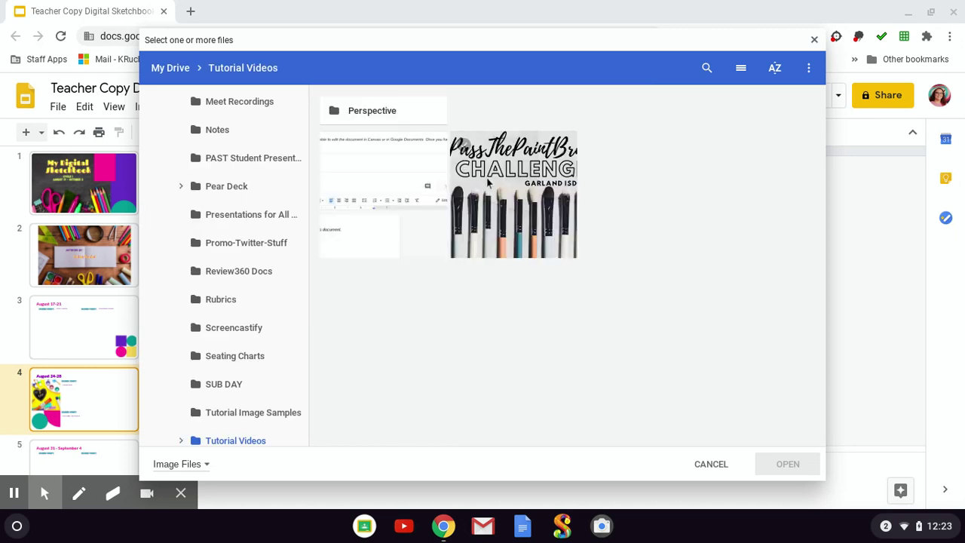
pyautogui.scroll(10, 243, 224)
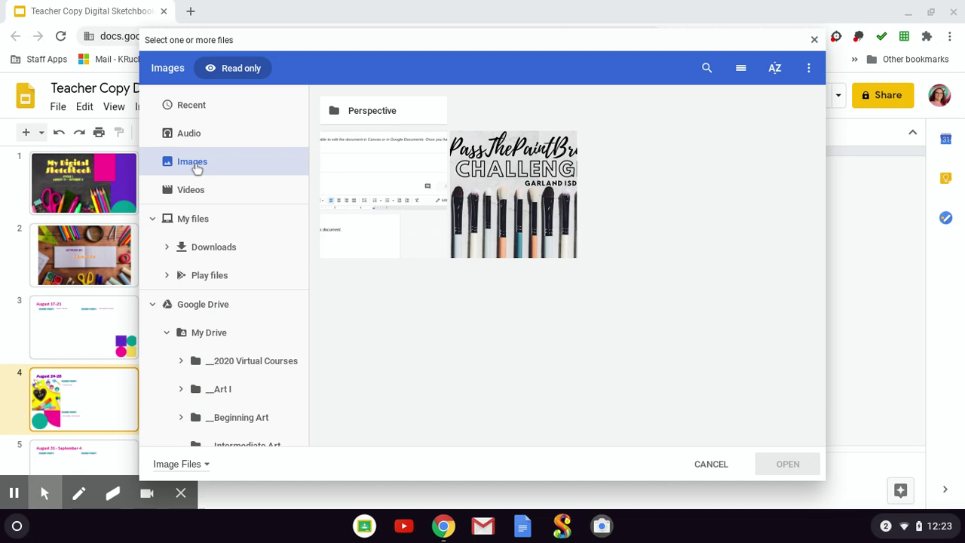
pyautogui.click(196, 168)
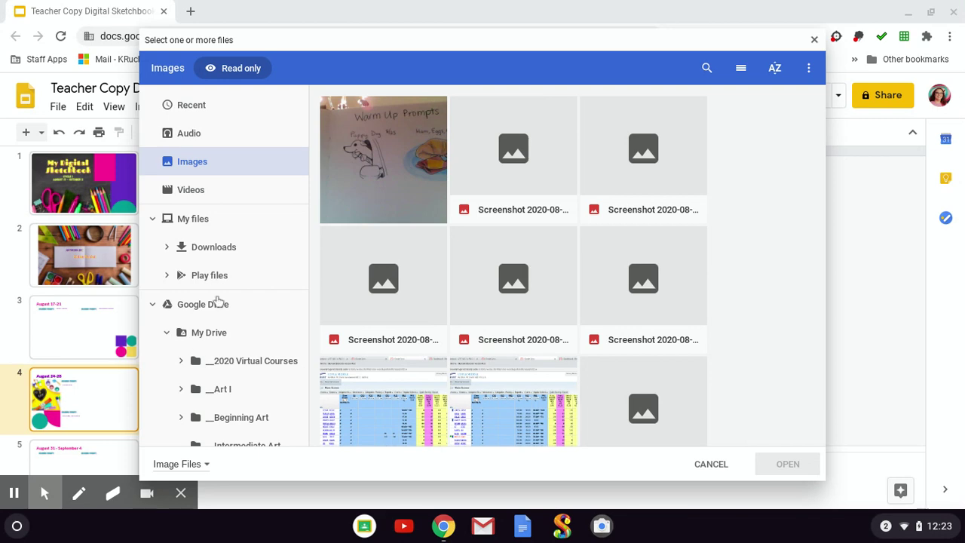
pyautogui.click(413, 173)
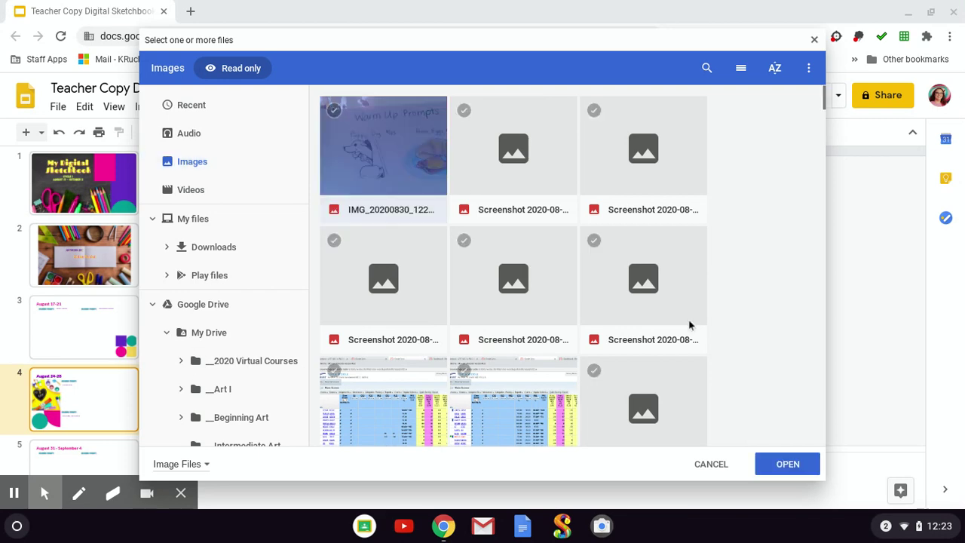
pyautogui.click(788, 464)
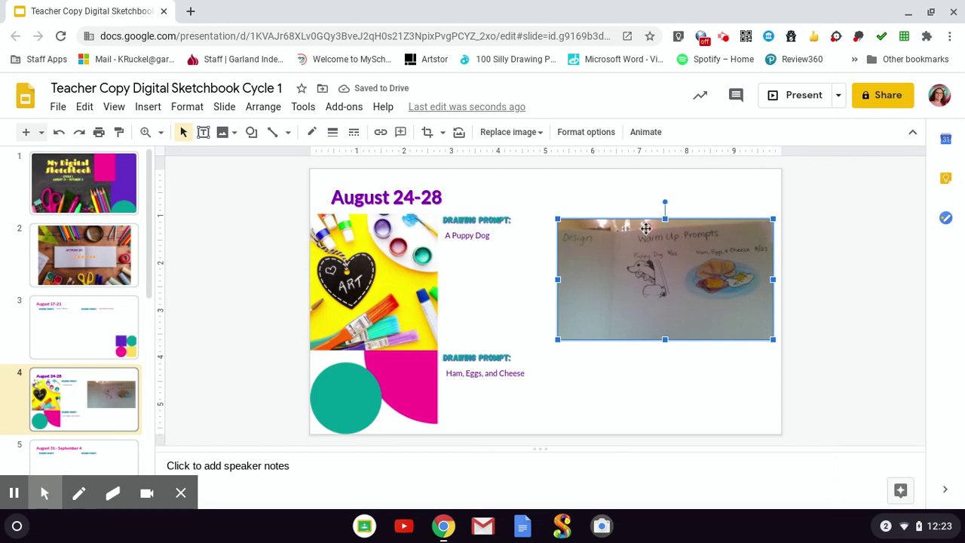
# - Crop the photo to trim its blank left strip and raise the bottom edge
pyautogui.click(427, 133)
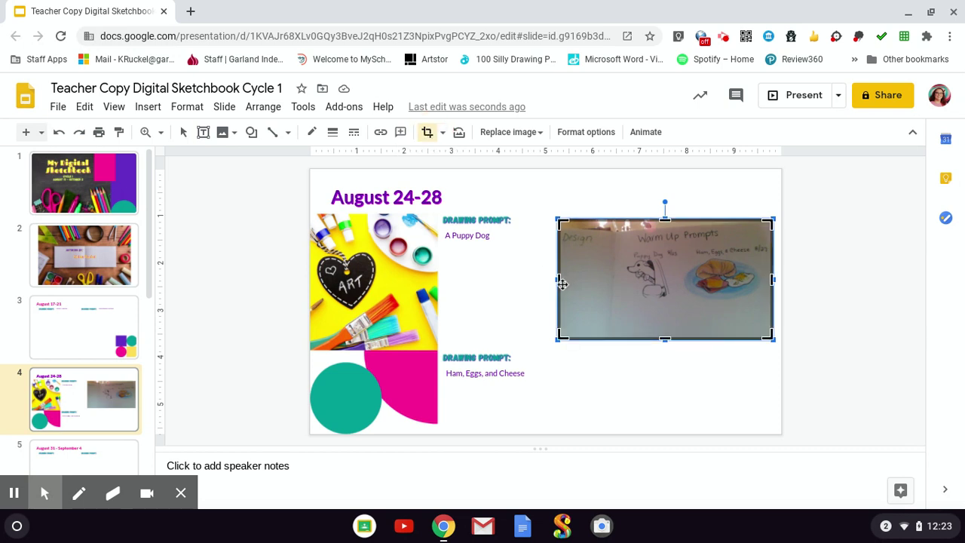
pyautogui.moveTo(559, 281); pyautogui.dragTo(617, 279)
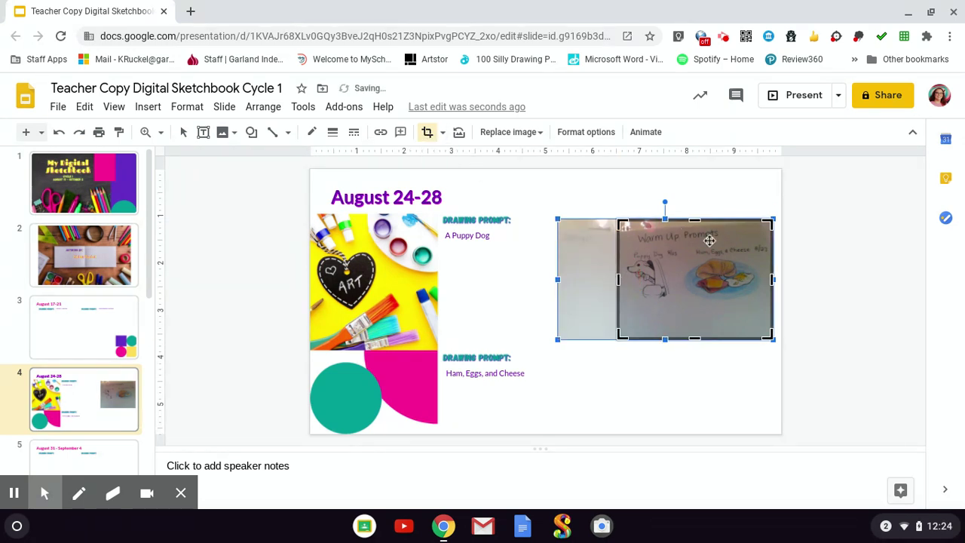
pyautogui.moveTo(695, 223); pyautogui.dragTo(696, 226)
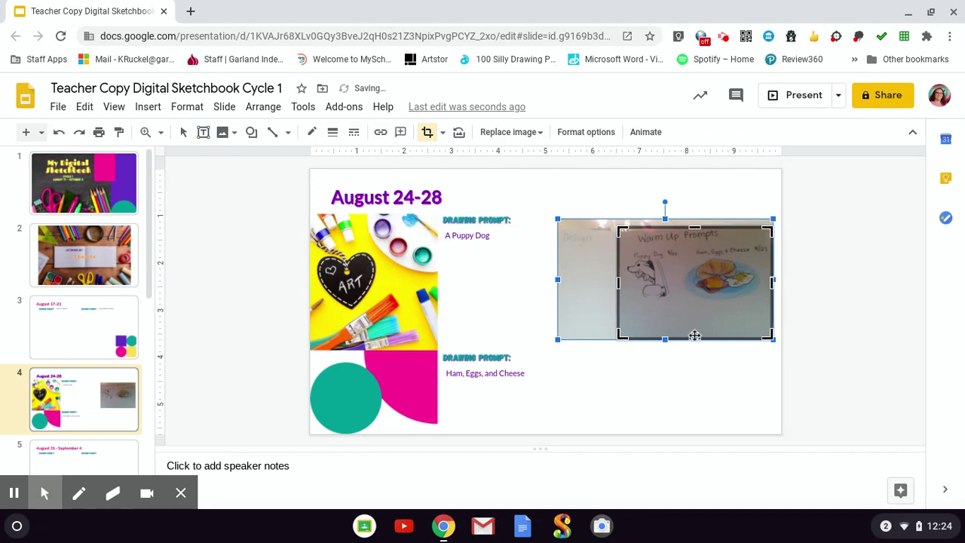
pyautogui.moveTo(693, 336); pyautogui.dragTo(697, 306)
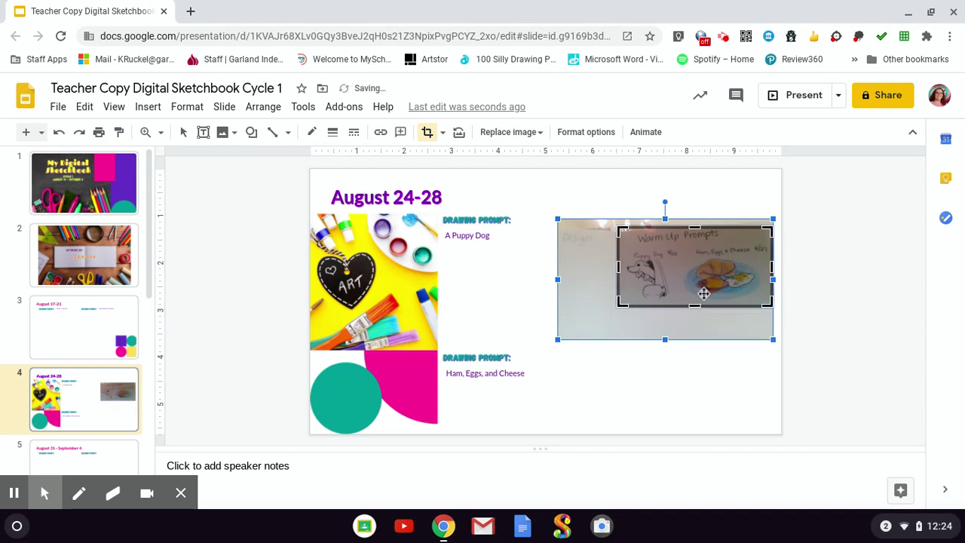
pyautogui.press('Return')
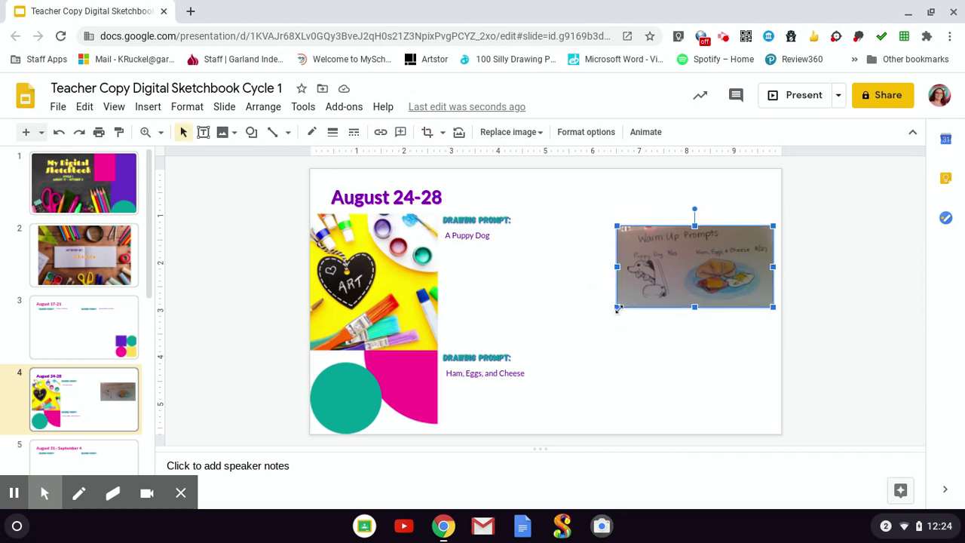
# - Enlarge the cropped photo toward the lower left, undoing an accidental narrowing
pyautogui.moveTo(617, 307); pyautogui.dragTo(567, 361)
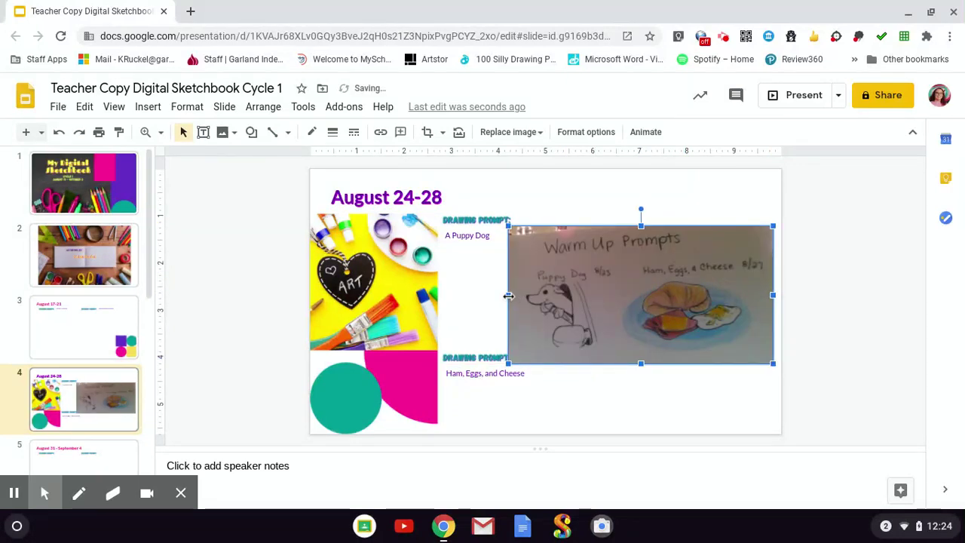
pyautogui.moveTo(508, 295); pyautogui.dragTo(618, 283)
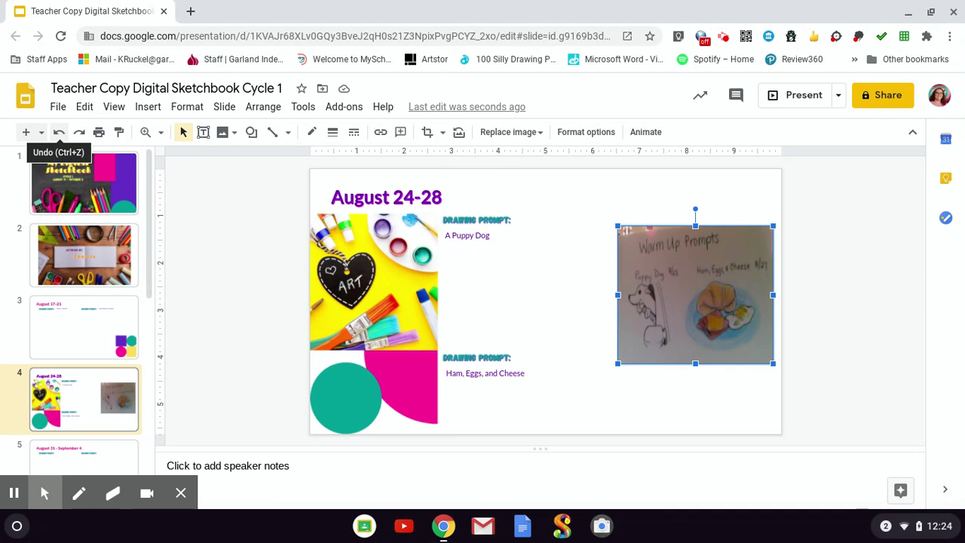
pyautogui.click(59, 133)
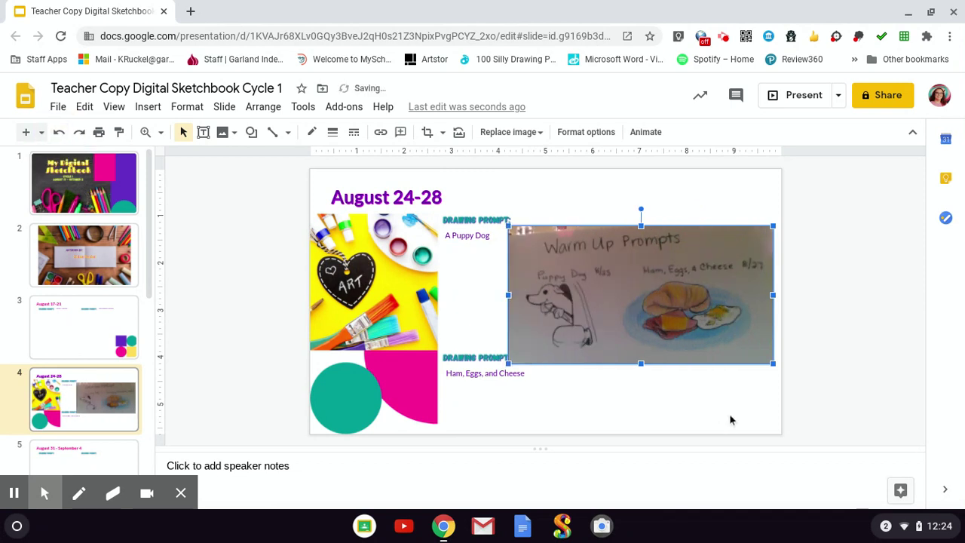
pyautogui.click(679, 408)
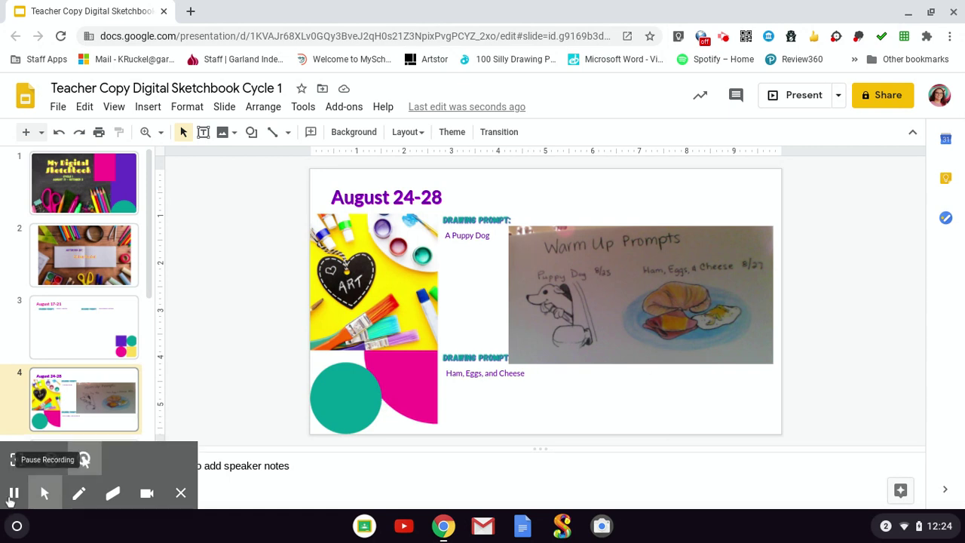
# - Browse slides 5 and 6 in the filmstrip and settle on slide 7 with its empty title
pyautogui.scroll(-2, 95, 252)
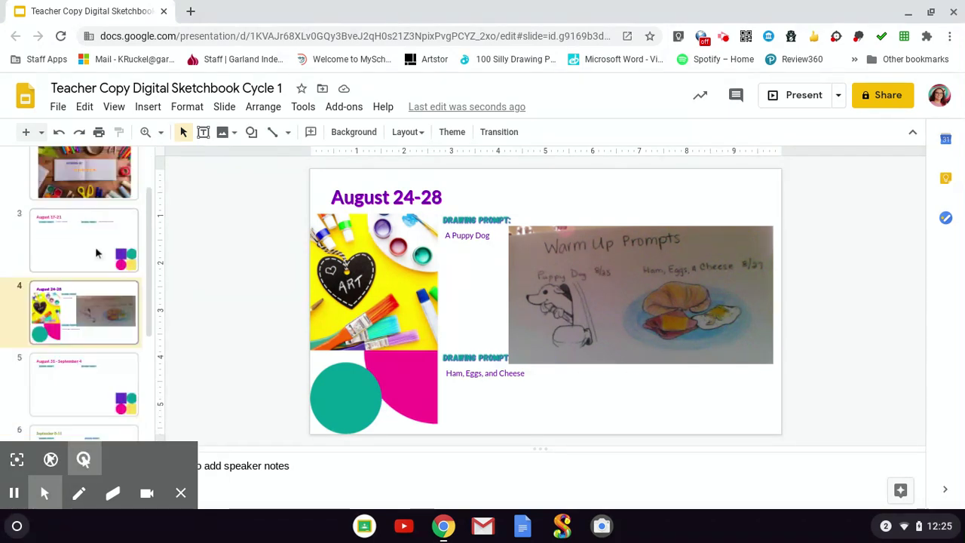
pyautogui.scroll(-1, 98, 260)
pyautogui.click(102, 275)
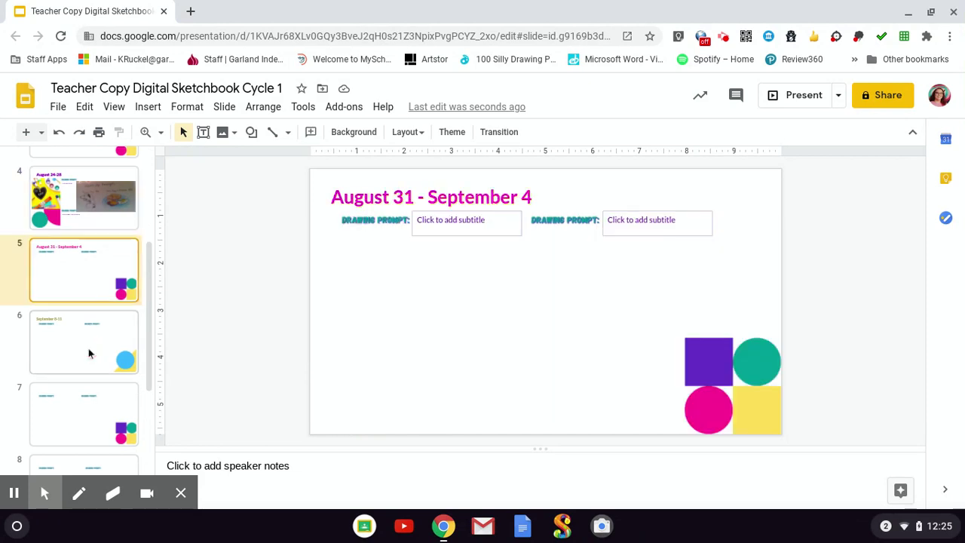
pyautogui.click(88, 349)
pyautogui.click(98, 277)
pyautogui.click(62, 368)
pyautogui.scroll(-1, 80, 384)
pyautogui.click(75, 394)
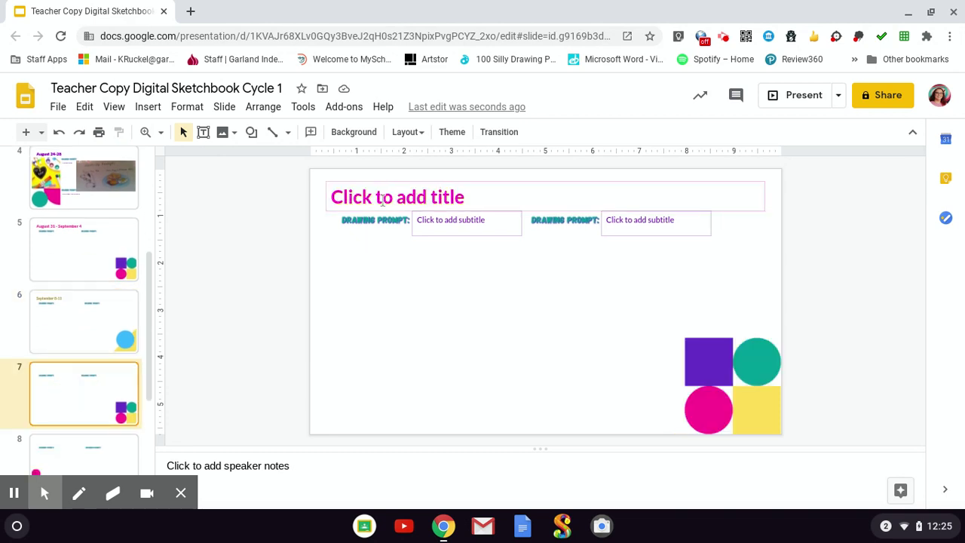
pyautogui.press('Up')
pyautogui.press('Up')
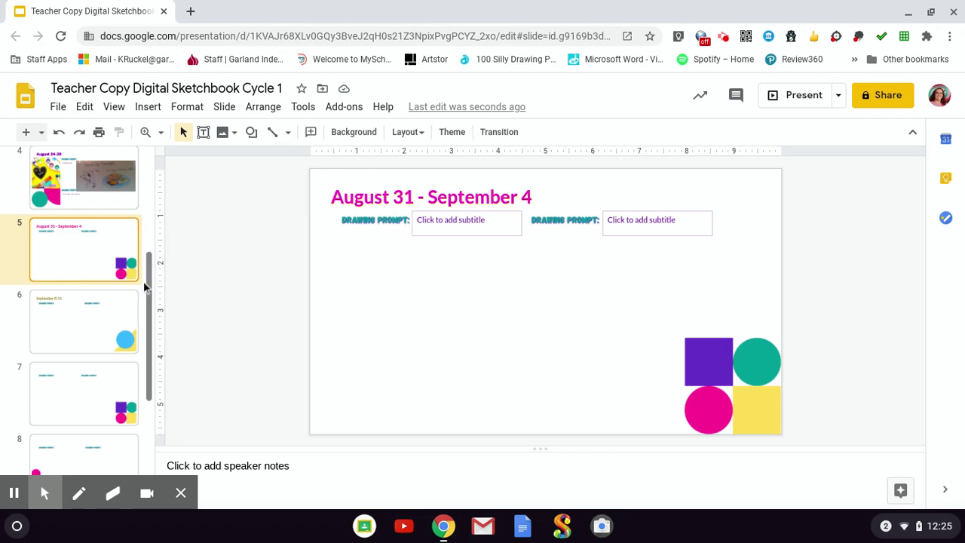
pyautogui.click(88, 327)
pyautogui.click(75, 413)
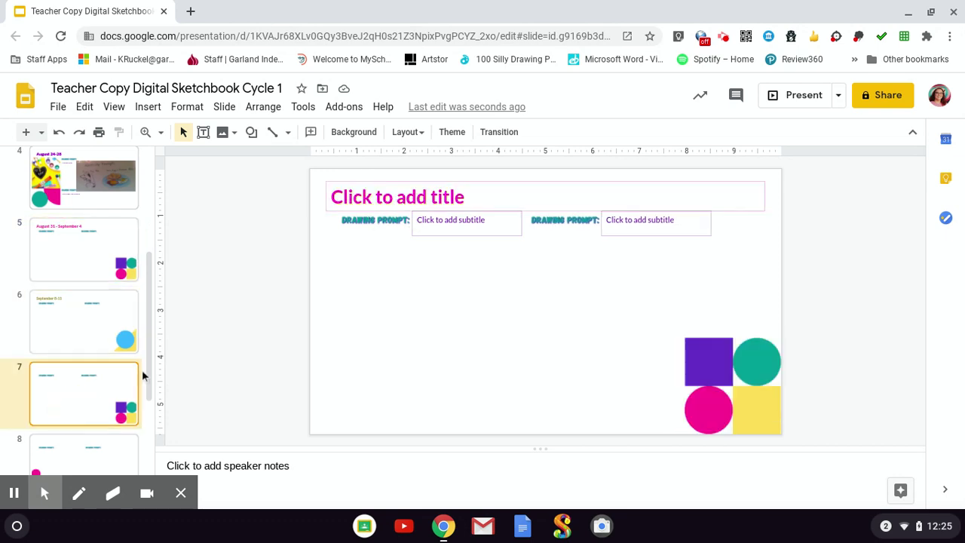